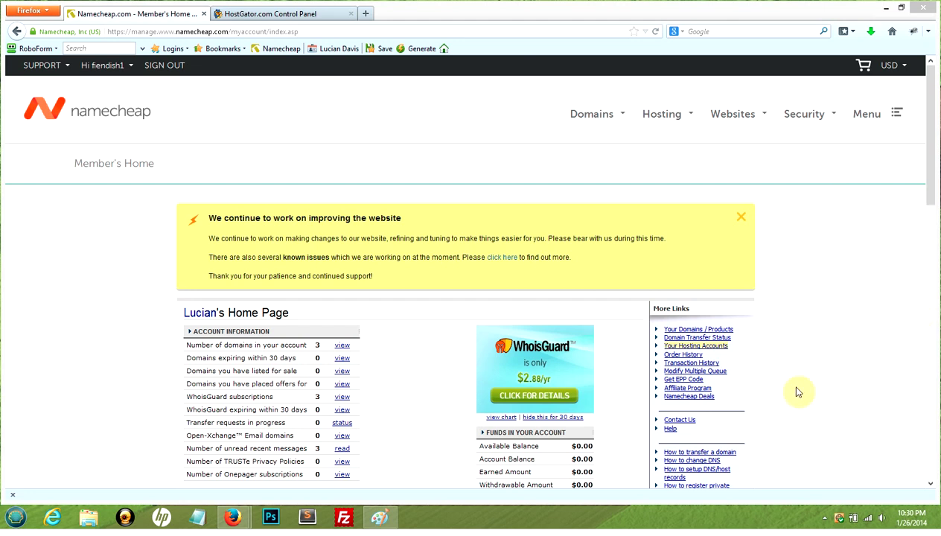
# - Open the settings of livelovewrite.net from the list of the account's domains
pyautogui.click(719, 330)
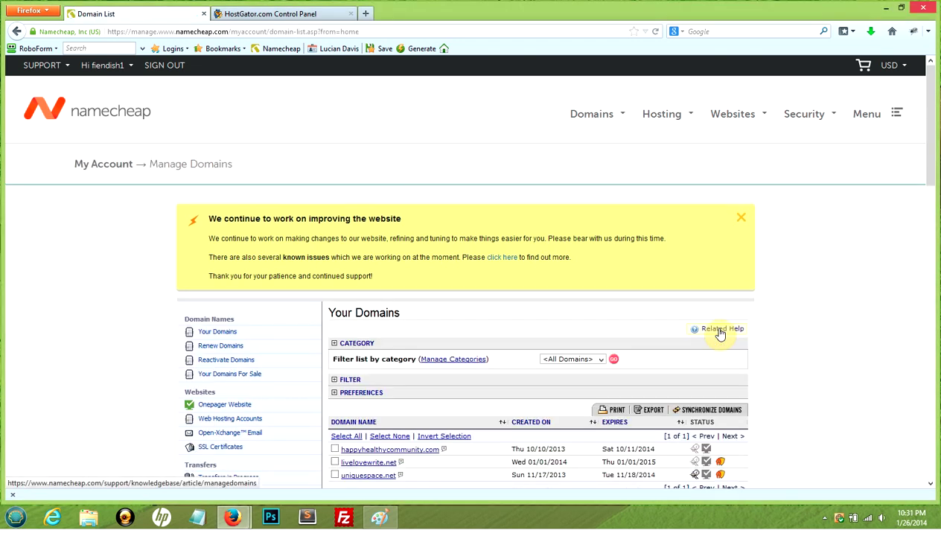
pyautogui.scroll(-5, 618, 344)
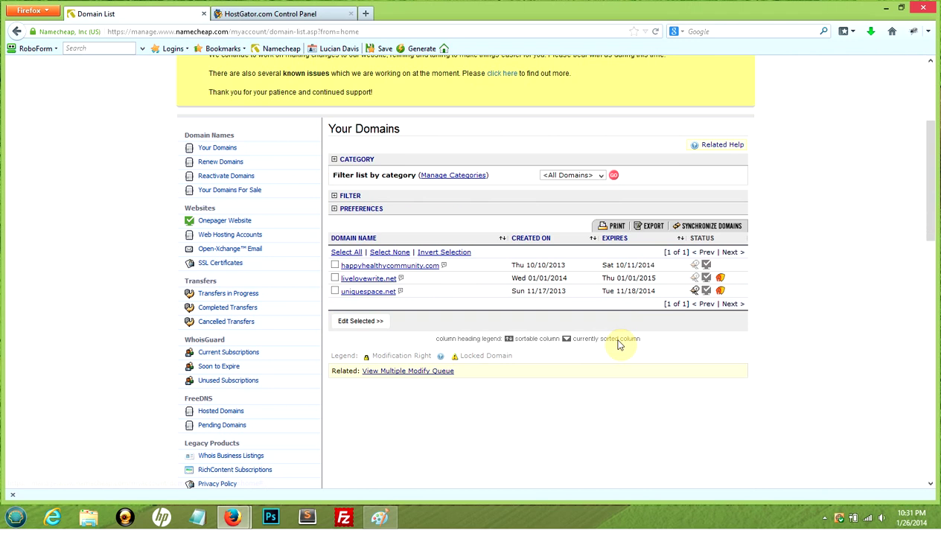
pyautogui.scroll(-1, 559, 339)
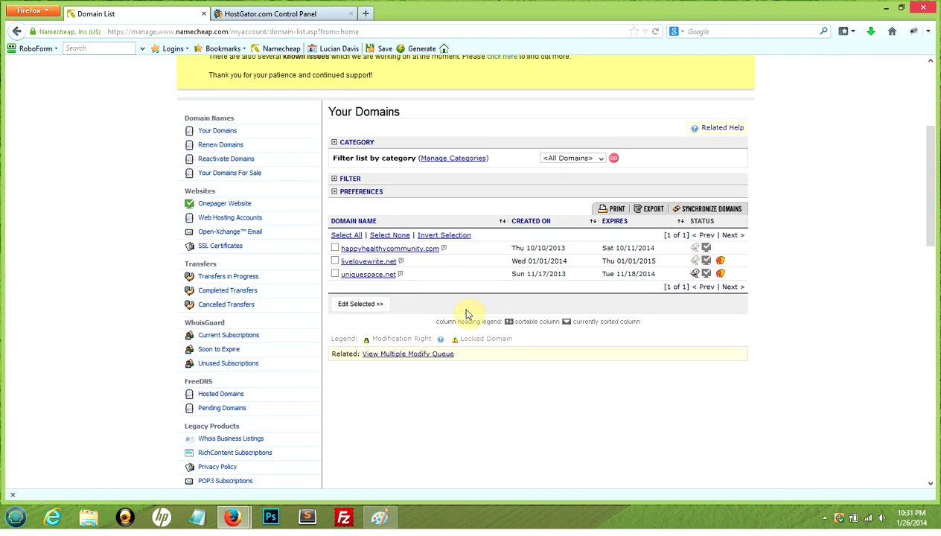
pyautogui.click(370, 263)
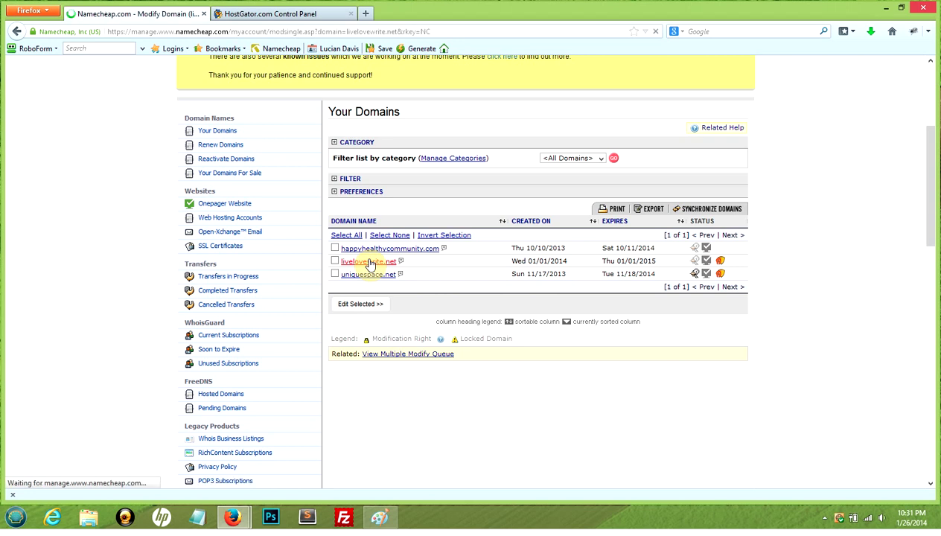
# - Save livelovewrite.net's name server setup with custom DNS servers ns6231.hostgator.com and ns6232.hostgator.com
pyautogui.scroll(-2, 335, 274)
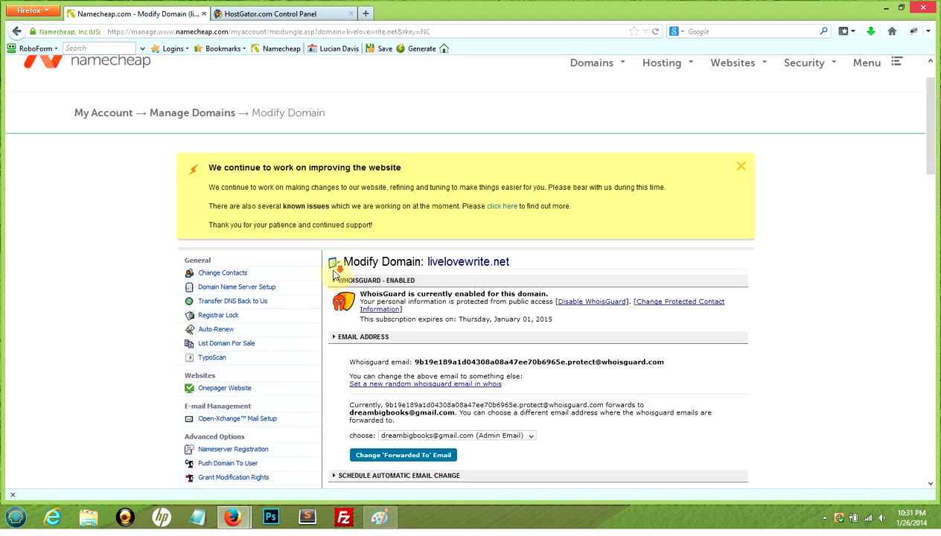
pyautogui.scroll(-2, 333, 274)
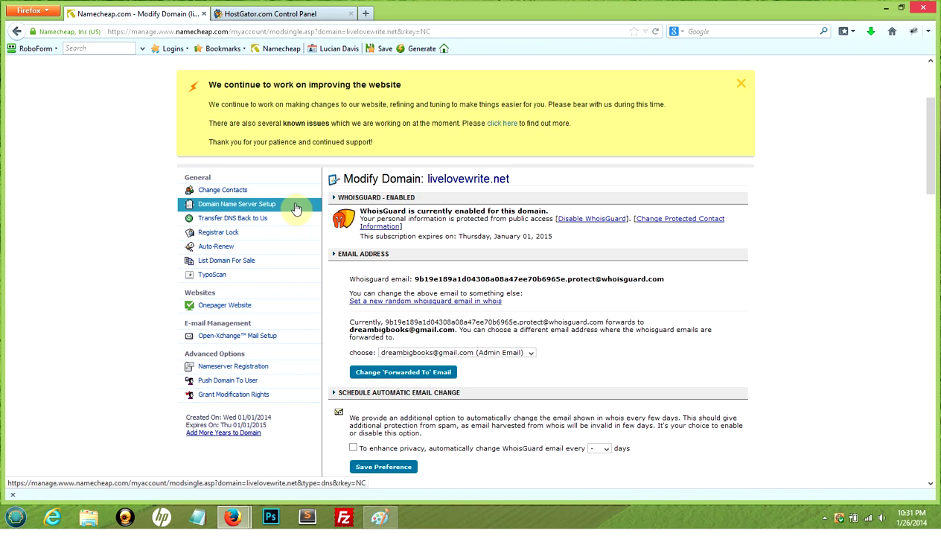
pyautogui.click(274, 208)
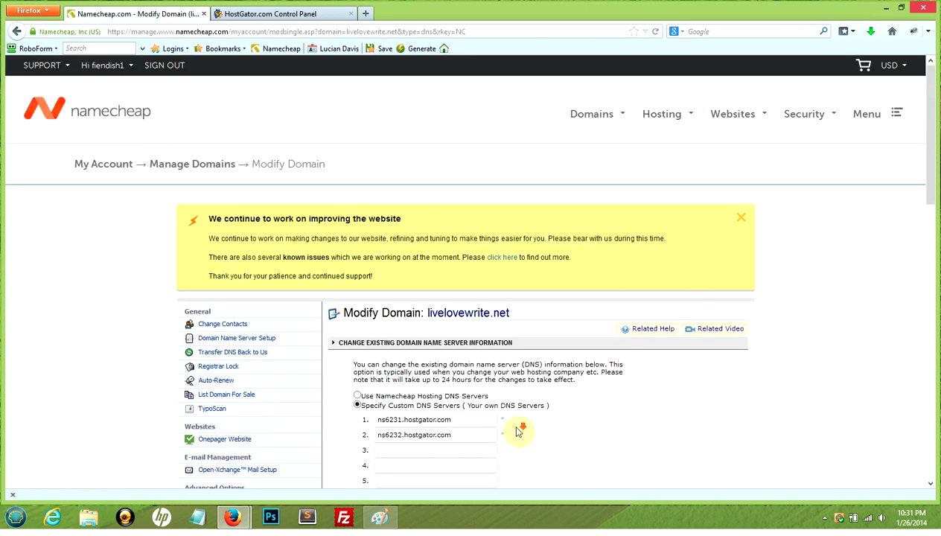
pyautogui.scroll(-3, 519, 432)
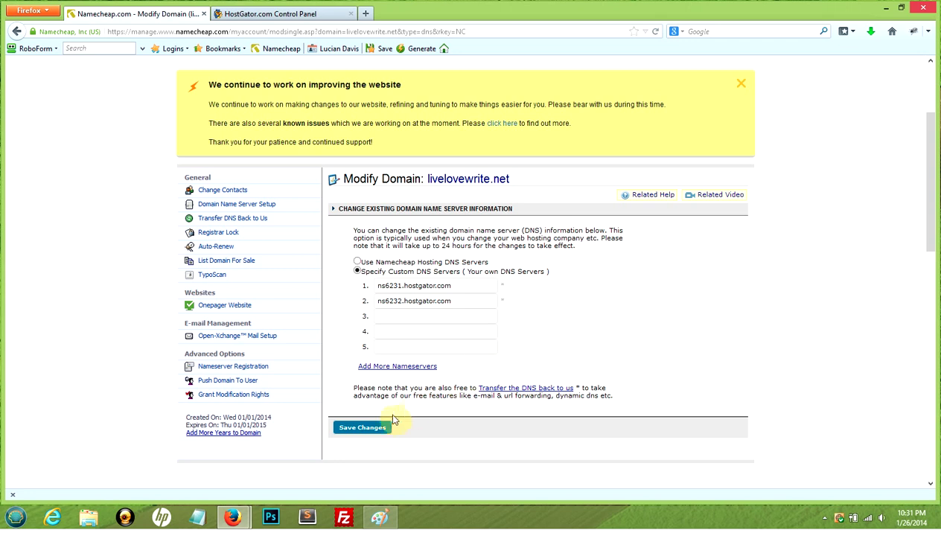
pyautogui.click(373, 430)
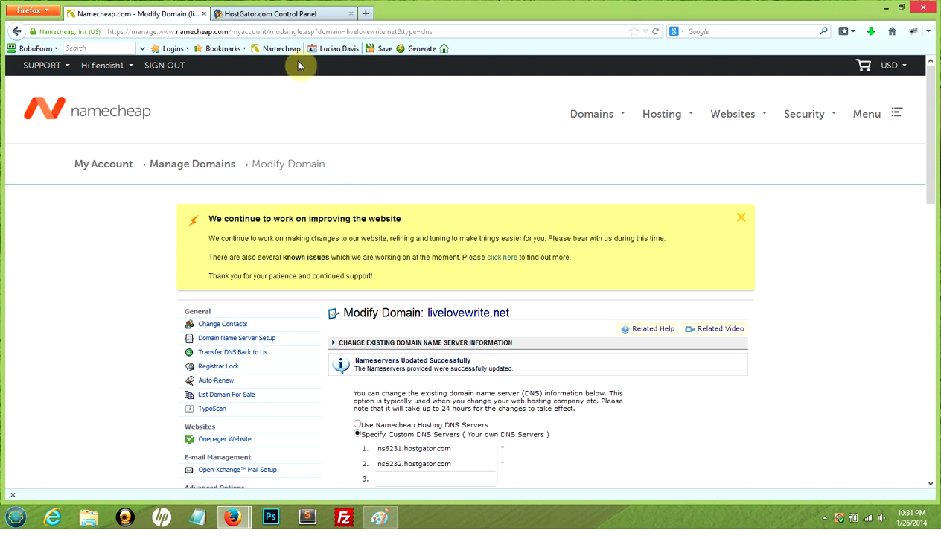
# - Switch to the HostGator control panel and open the form for creating an addon domain, dismissing its help pop-up
pyautogui.click(287, 12)
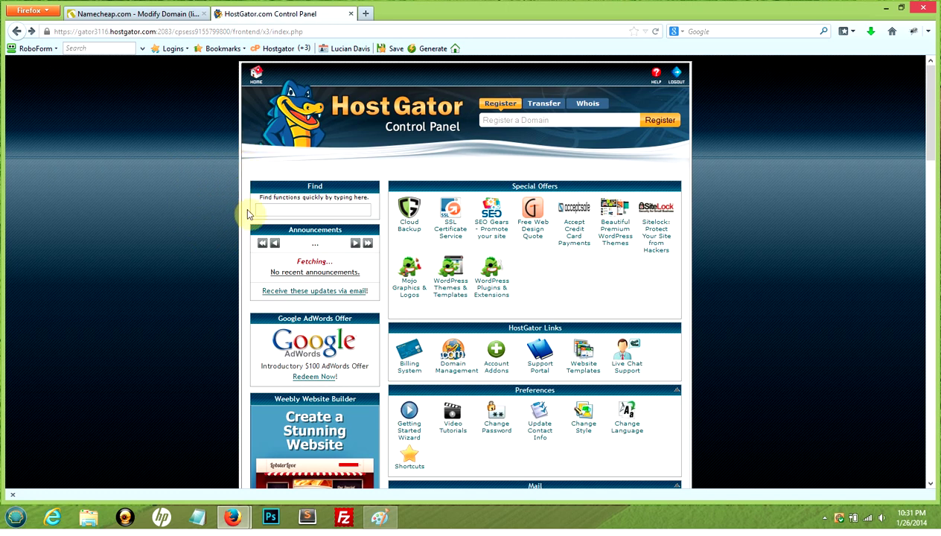
pyautogui.scroll(-1, 227, 235)
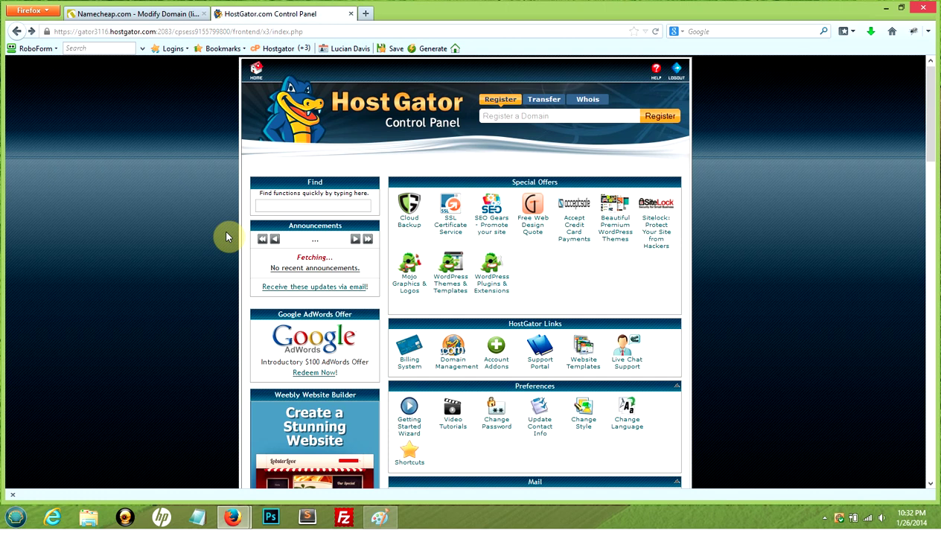
pyautogui.scroll(-5, 227, 236)
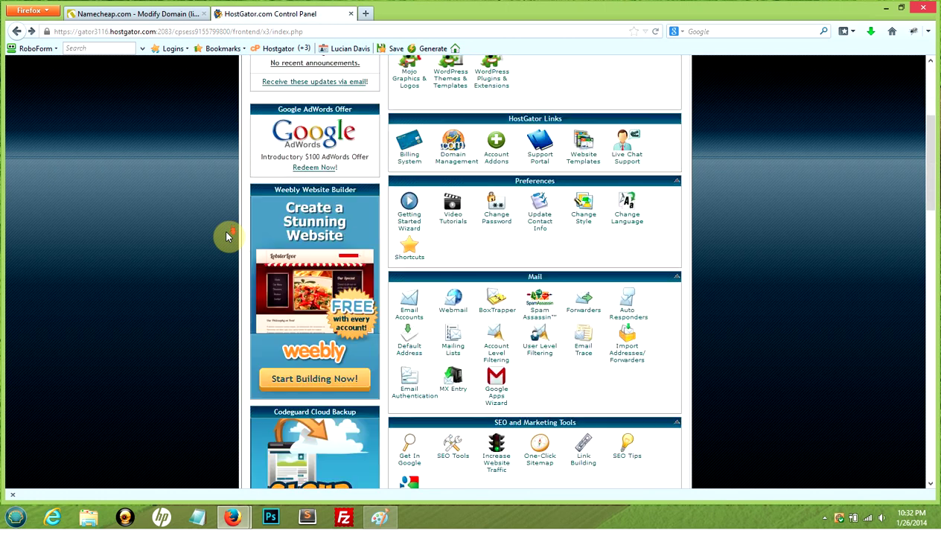
pyautogui.scroll(-4, 227, 236)
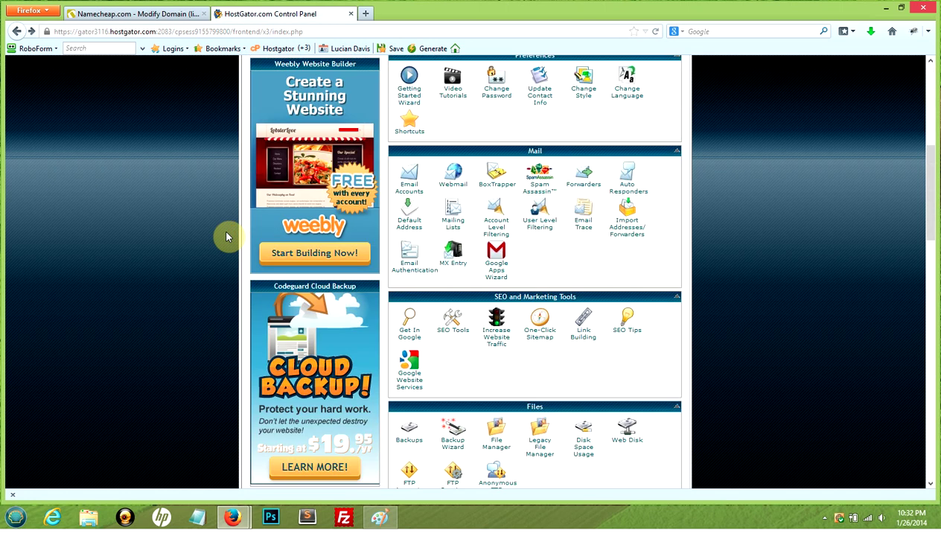
pyautogui.scroll(-2, 228, 237)
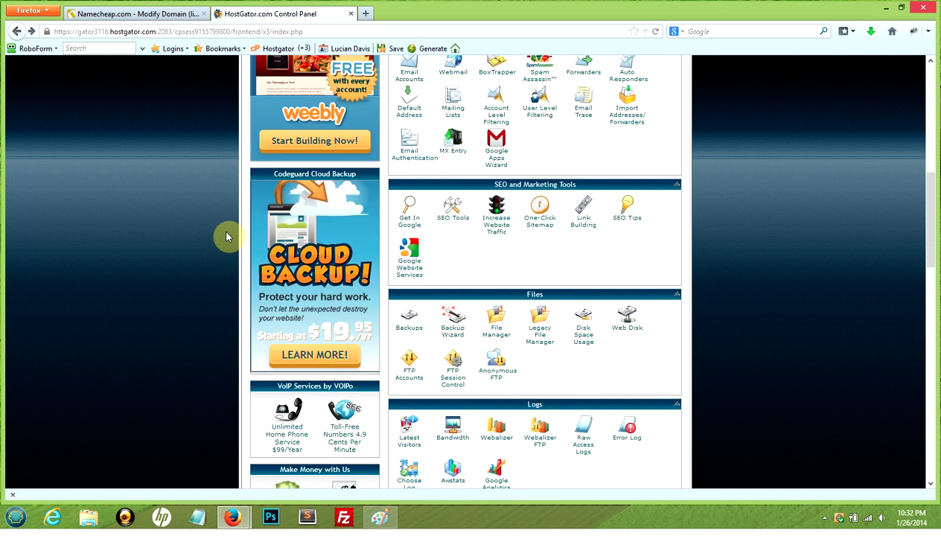
pyautogui.scroll(-1, 228, 237)
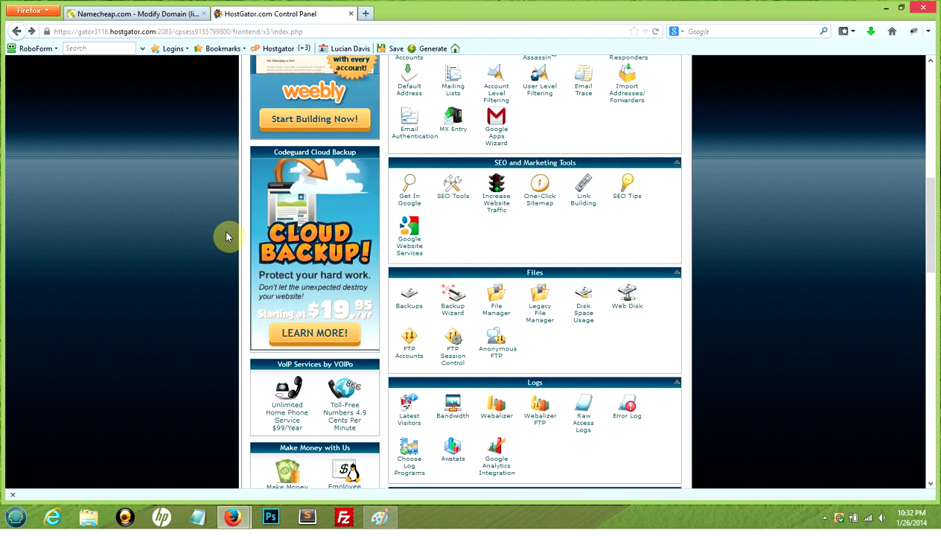
pyautogui.scroll(-2, 227, 237)
pyautogui.scroll(-4, 228, 236)
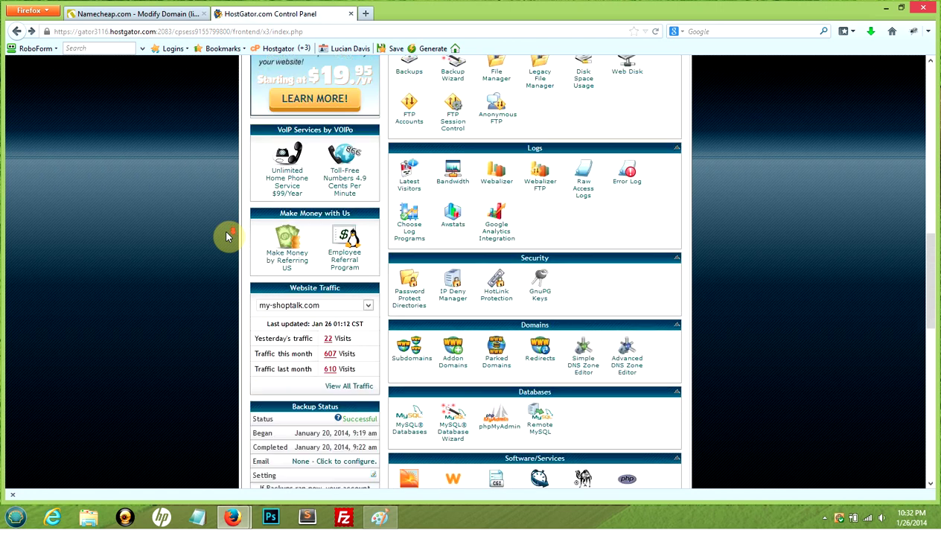
pyautogui.scroll(-2, 227, 237)
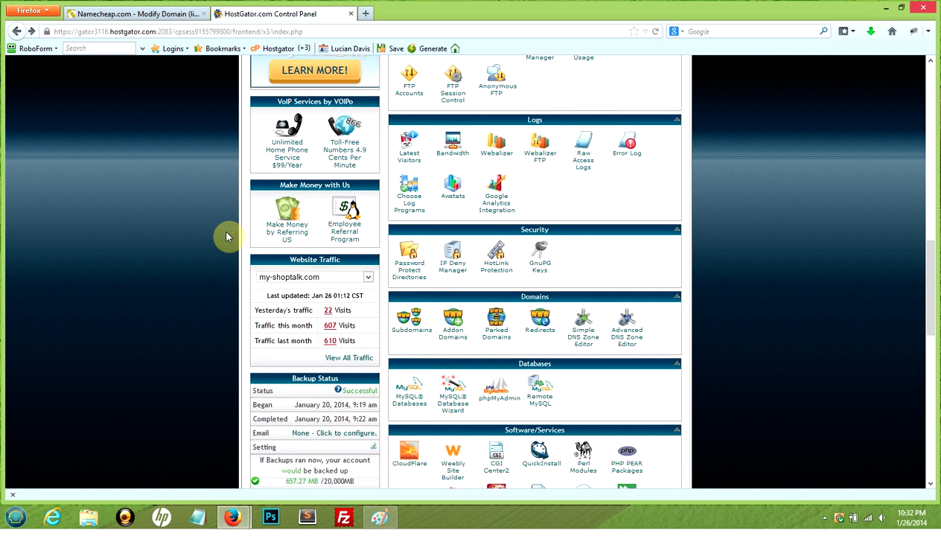
pyautogui.scroll(-2, 227, 237)
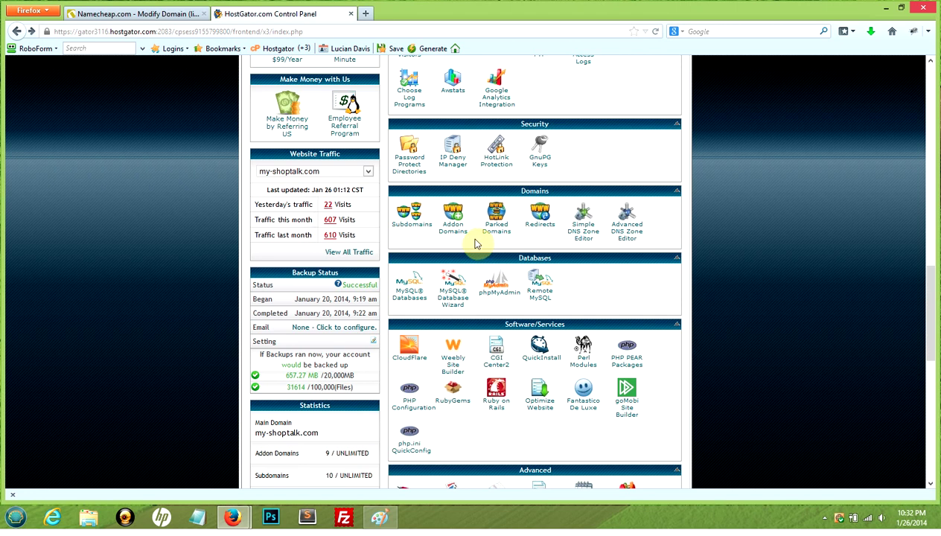
pyautogui.click(453, 227)
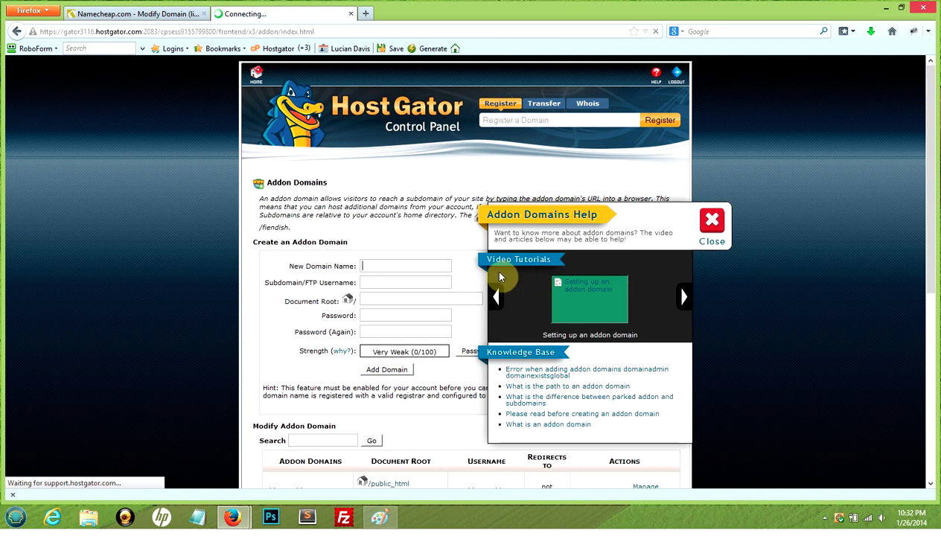
pyautogui.click(712, 227)
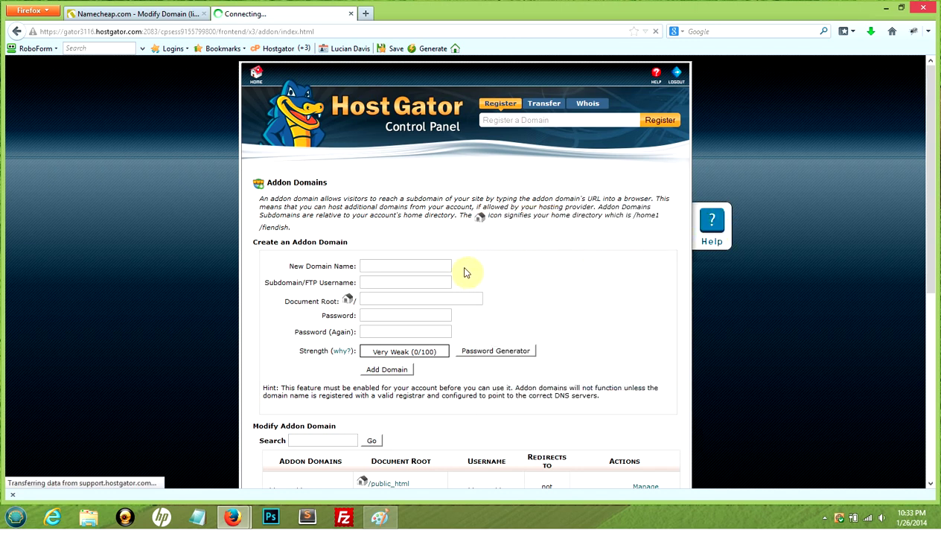
pyautogui.click(398, 266)
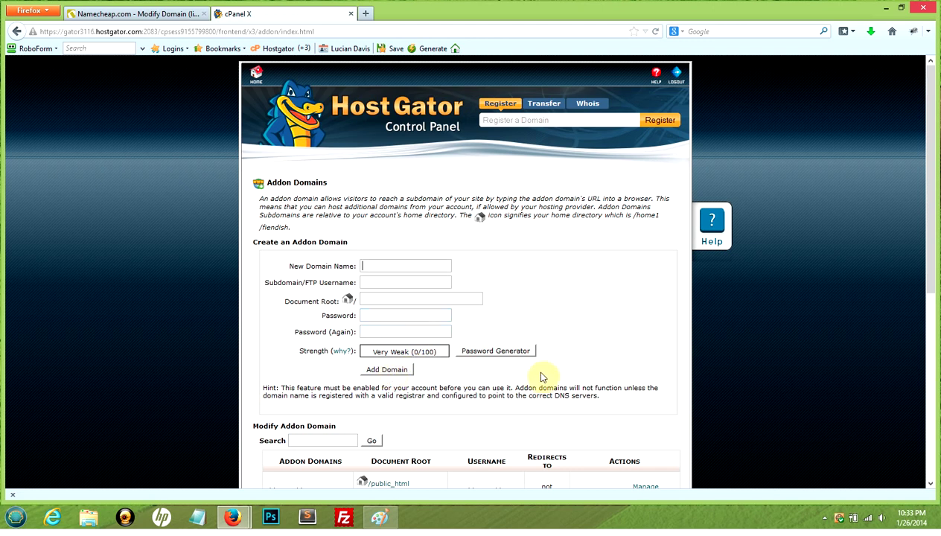
# - Review the existing addon domains with their document roots and usernames
pyautogui.scroll(-5, 587, 363)
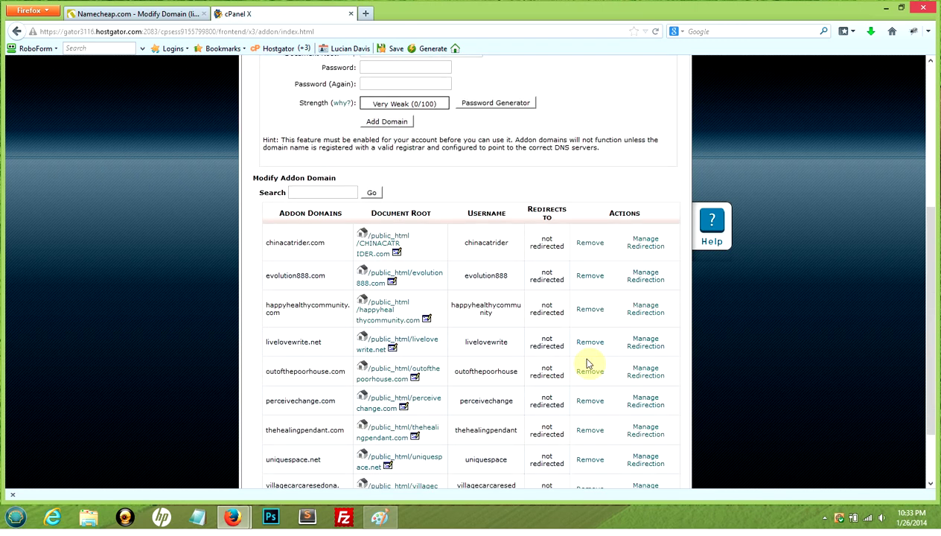
pyautogui.scroll(-1, 587, 363)
pyautogui.scroll(-1, 321, 227)
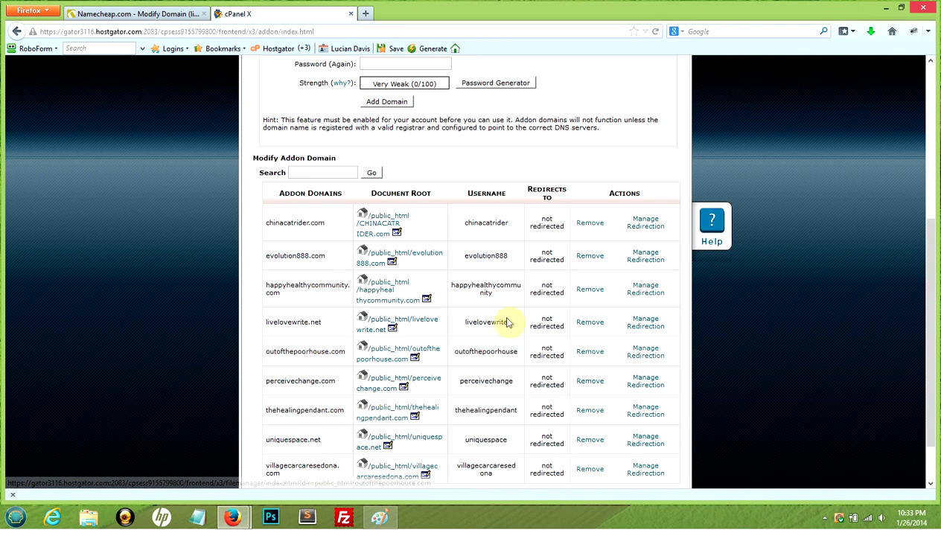
pyautogui.scroll(1, 504, 320)
pyautogui.scroll(1, 507, 322)
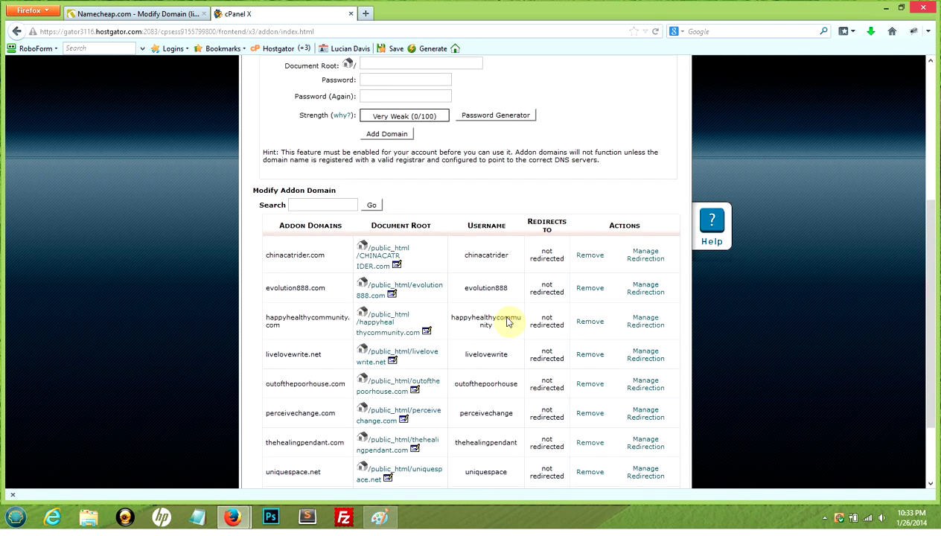
pyautogui.scroll(3, 406, 243)
pyautogui.scroll(4, 405, 244)
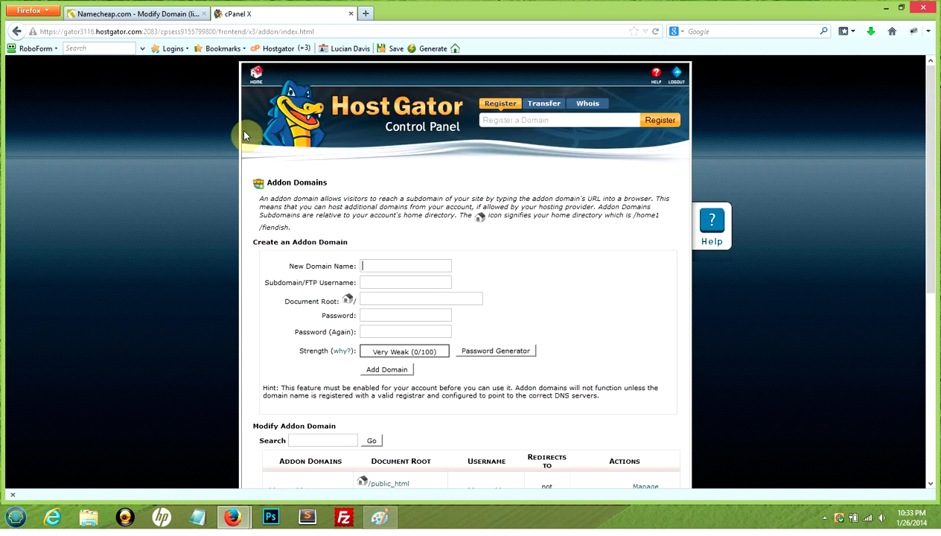
# - Return to the control panel home, dismiss the Cloud Backup offer and open QuickInstall from the software services
pyautogui.click(257, 75)
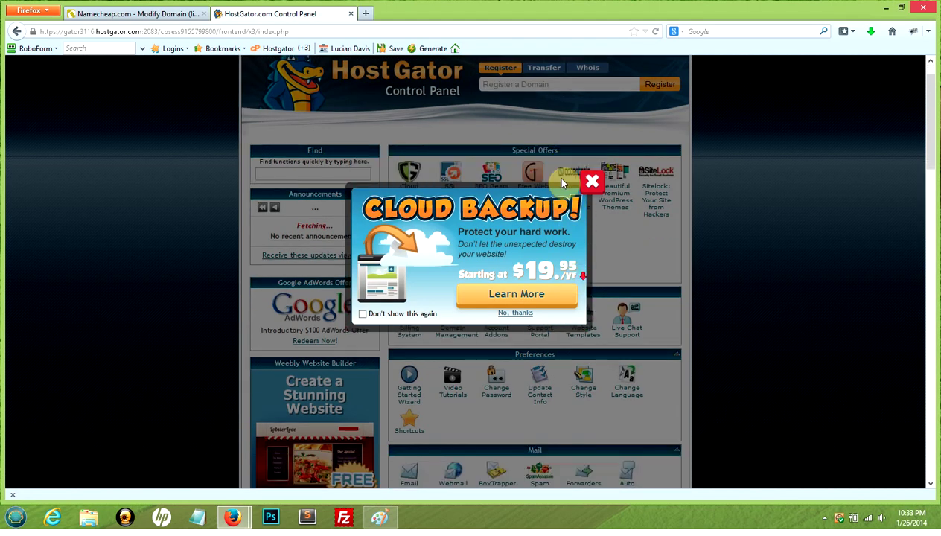
pyautogui.scroll(-2, 555, 175)
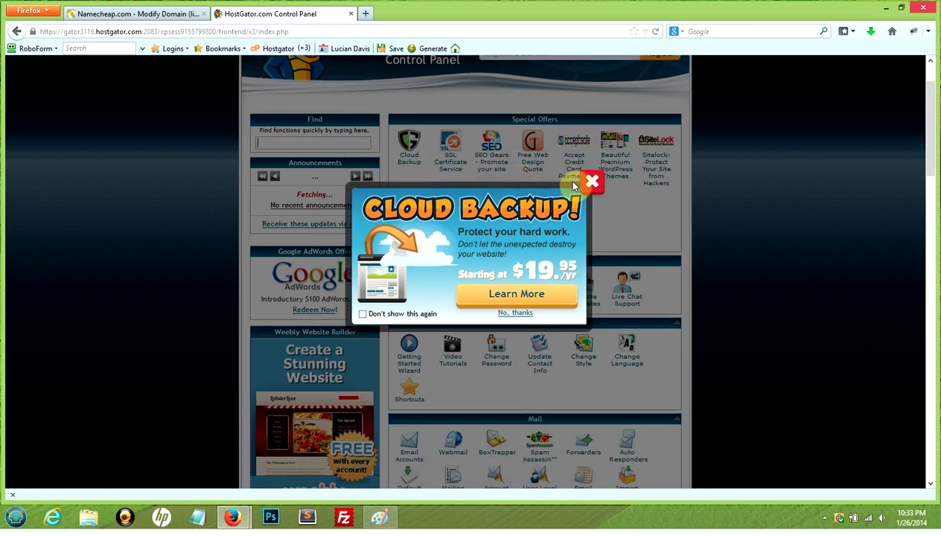
pyautogui.click(593, 183)
pyautogui.scroll(-2, 558, 237)
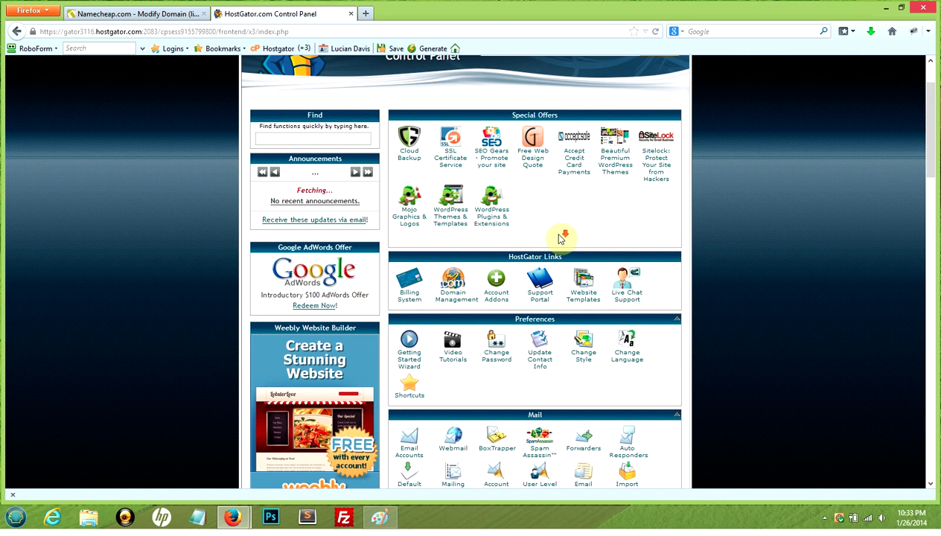
pyautogui.scroll(-3, 560, 237)
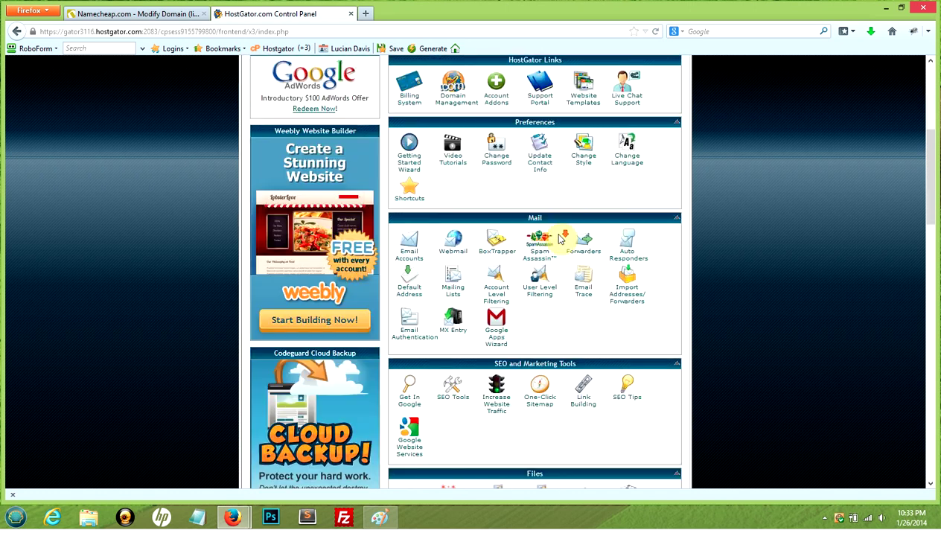
pyautogui.scroll(-4, 560, 237)
pyautogui.scroll(-9, 560, 238)
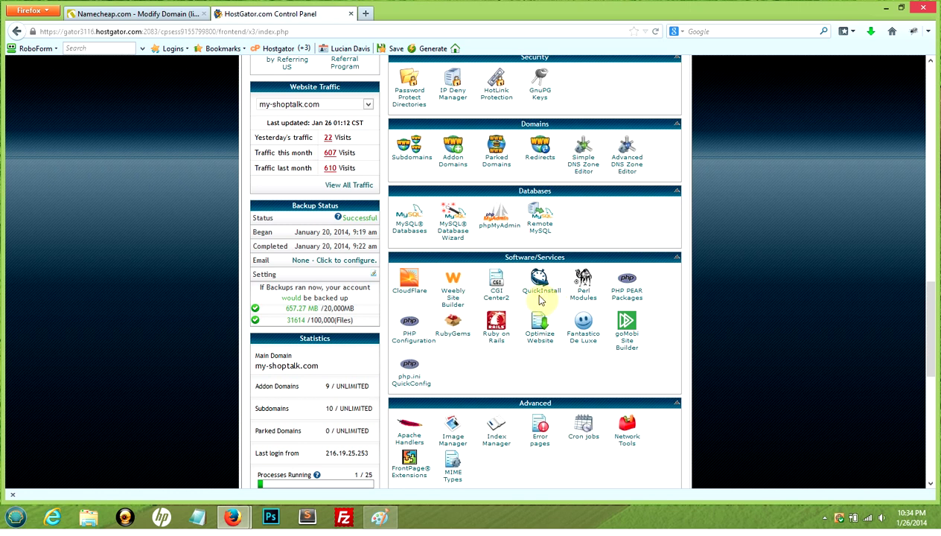
pyautogui.click(539, 293)
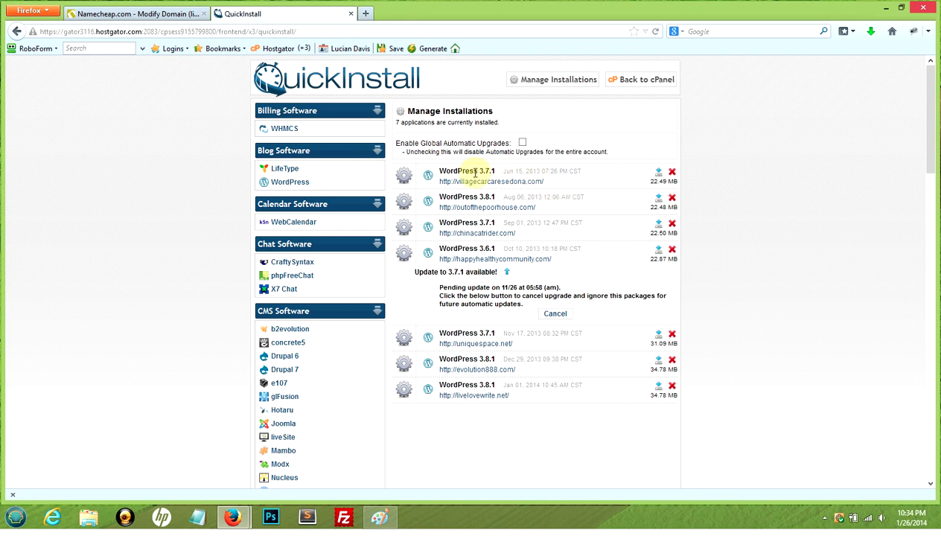
# - Open the WordPress installation form and view the domains available for the application URL
pyautogui.click(304, 186)
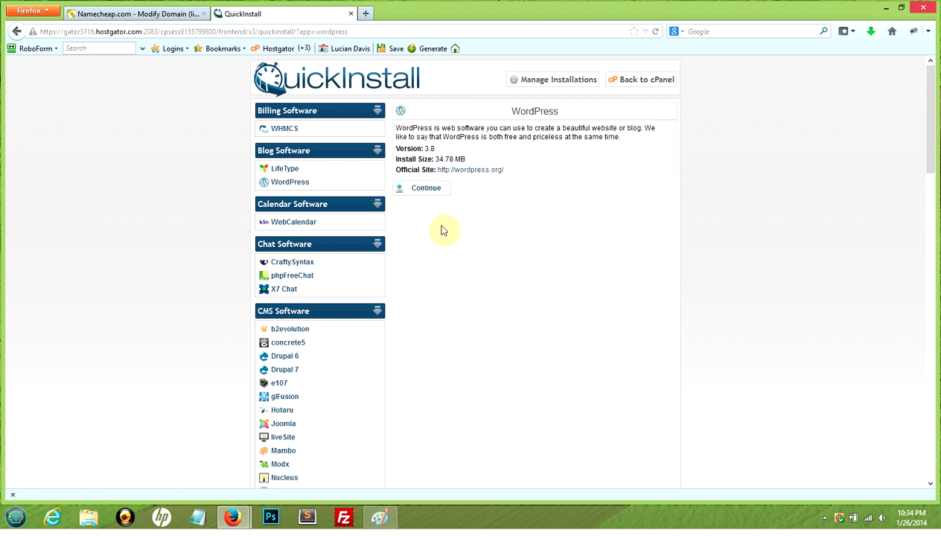
pyautogui.click(427, 190)
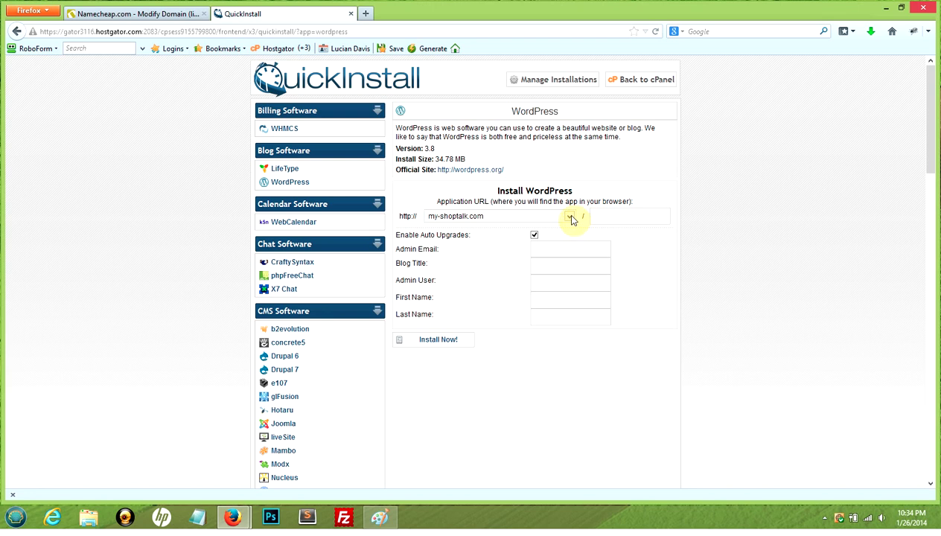
pyautogui.click(570, 218)
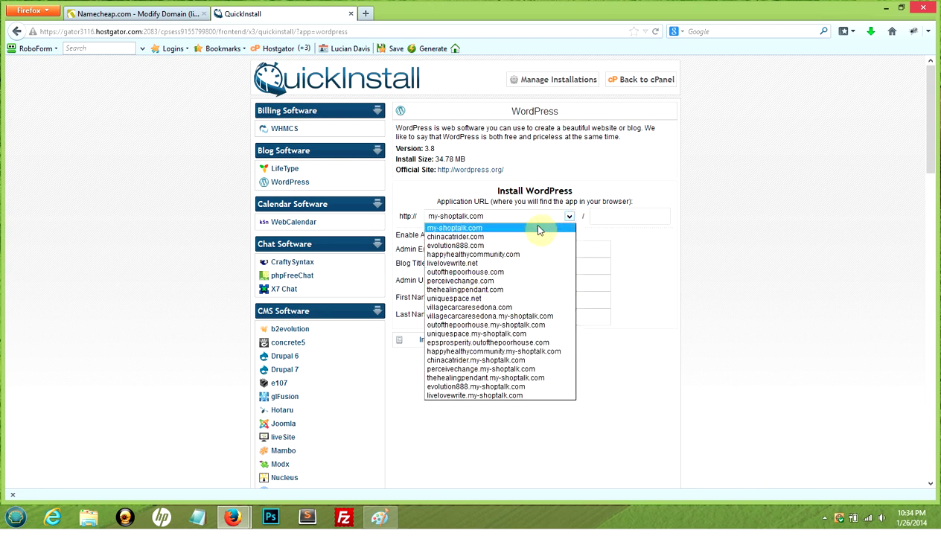
pyautogui.click(569, 217)
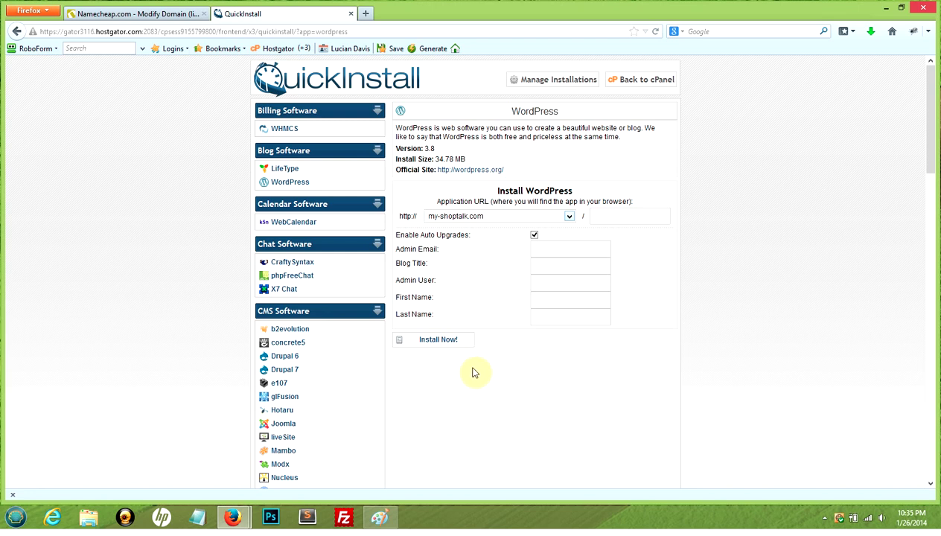
# - Open the Outofthepoorhouse WordPress site in a new browser tab using its saved login
pyautogui.click(365, 14)
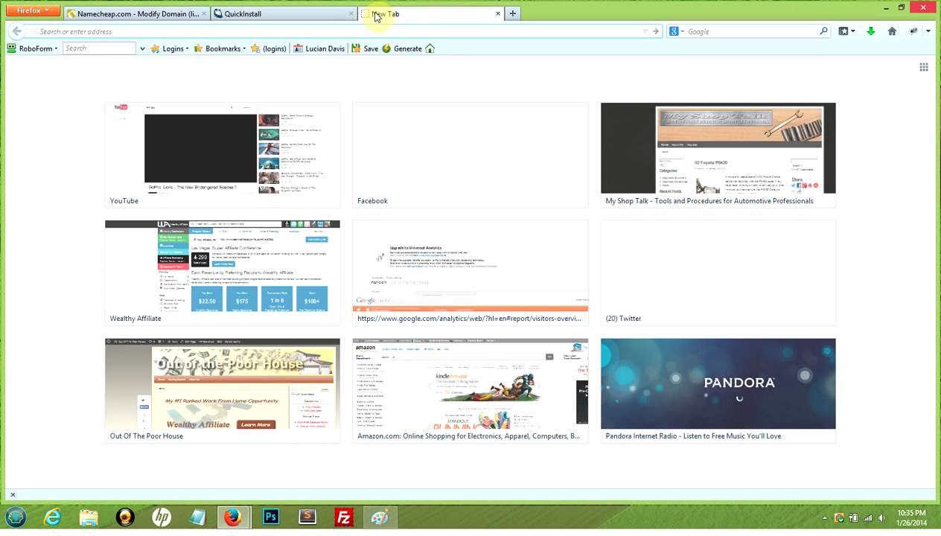
pyautogui.click(318, 13)
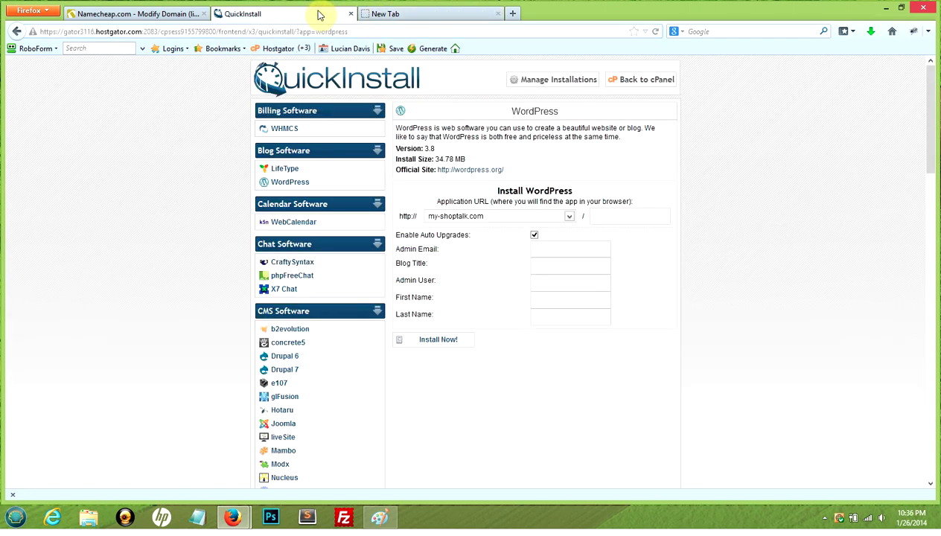
pyautogui.click(380, 13)
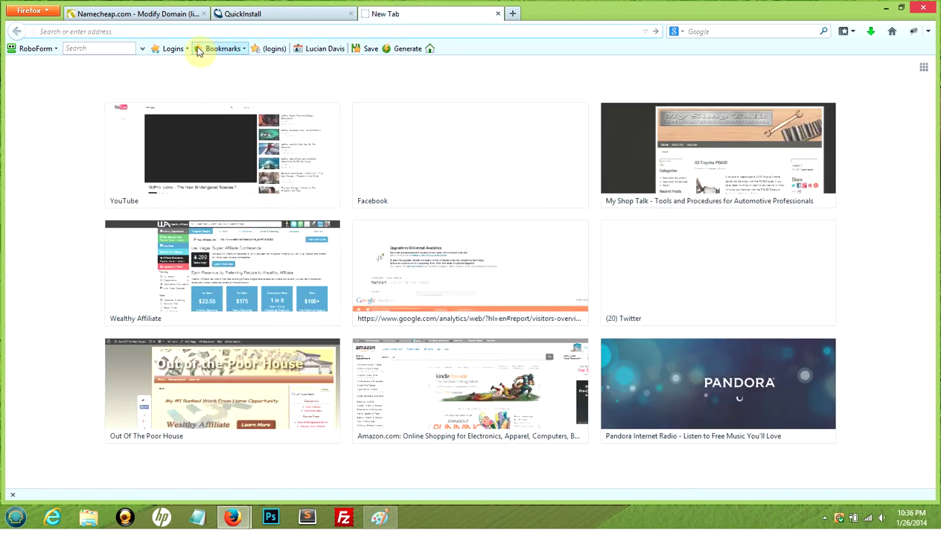
pyautogui.click(173, 49)
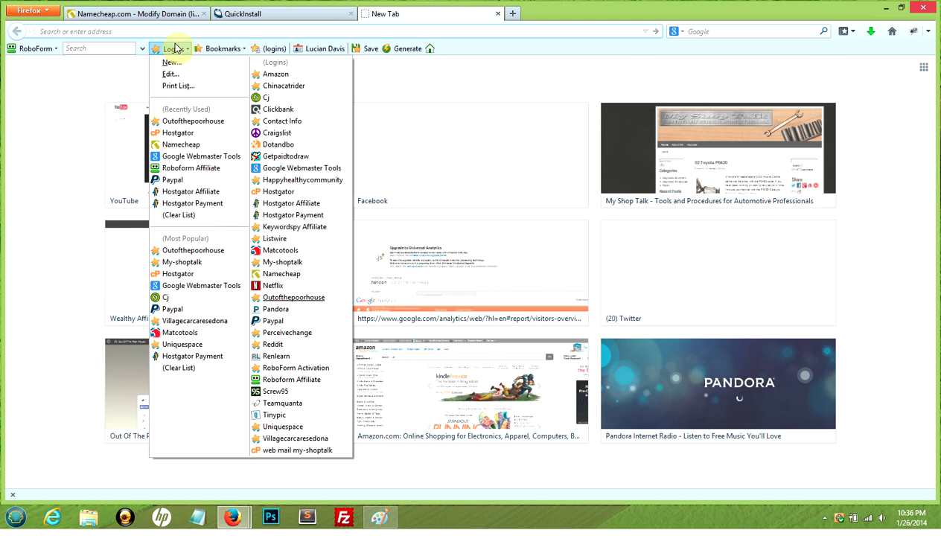
pyautogui.click(192, 122)
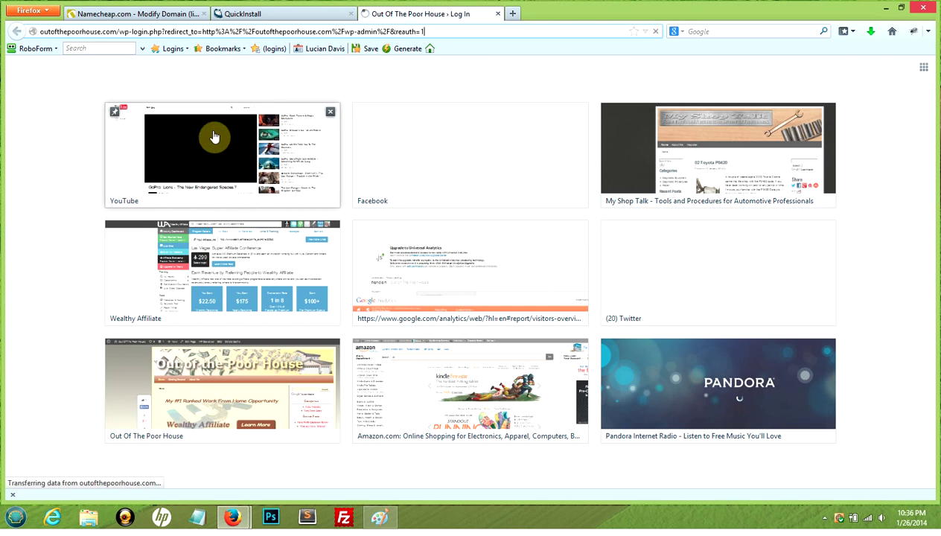